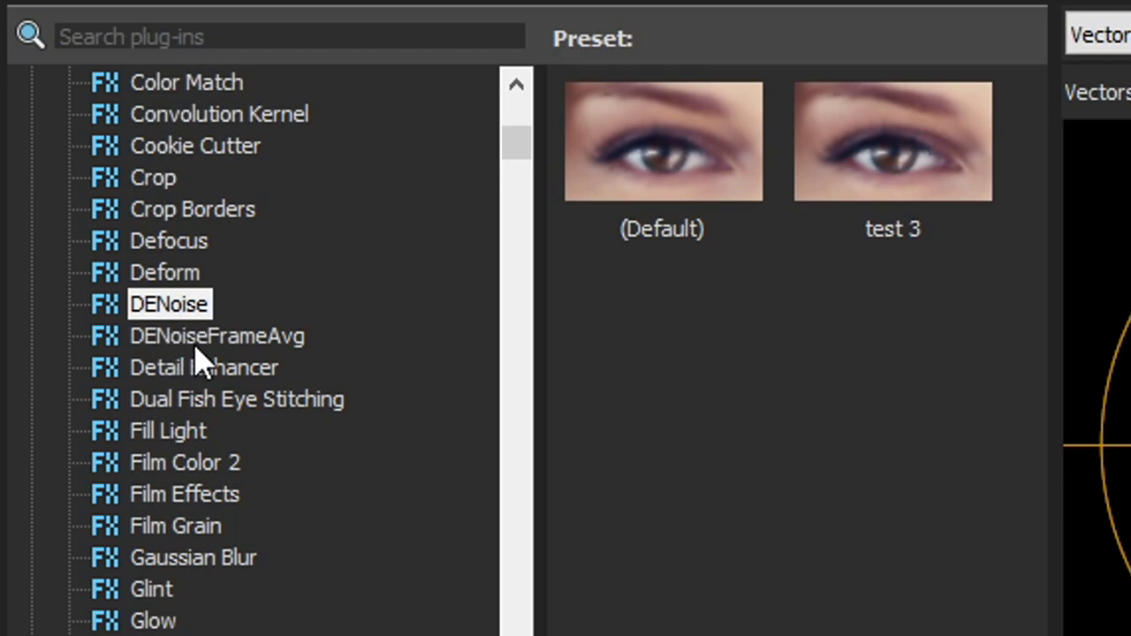
# - Add the DENoiseFrameAvg and DENoise effects with their default presets to the P1080624 clip on the timeline
pyautogui.click(177, 344)
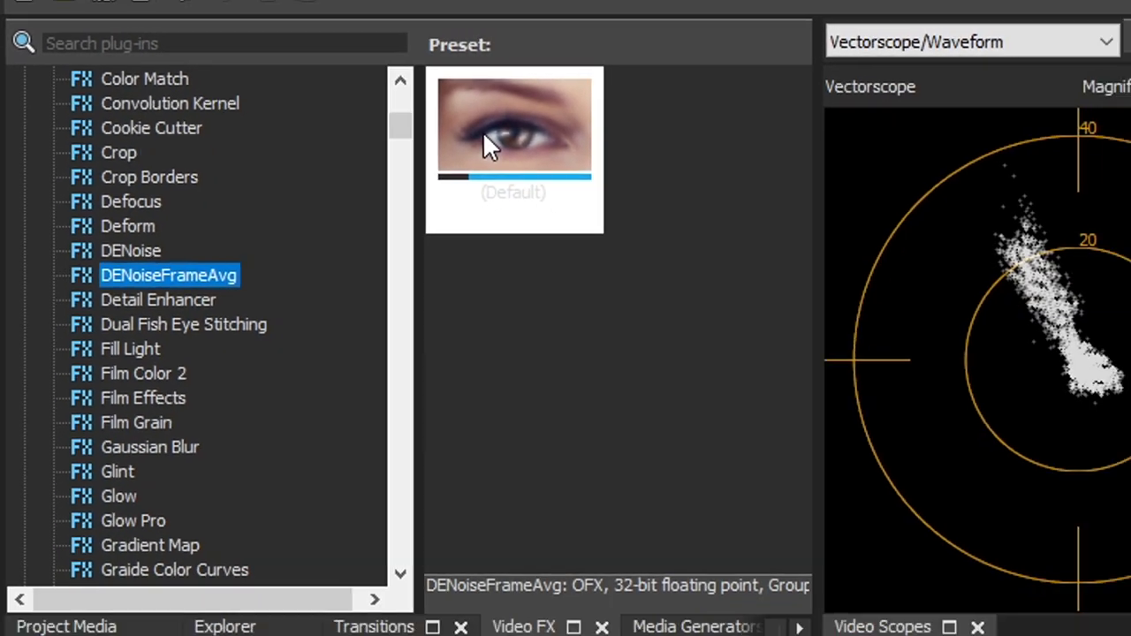
pyautogui.moveTo(663, 141); pyautogui.dragTo(685, 459)
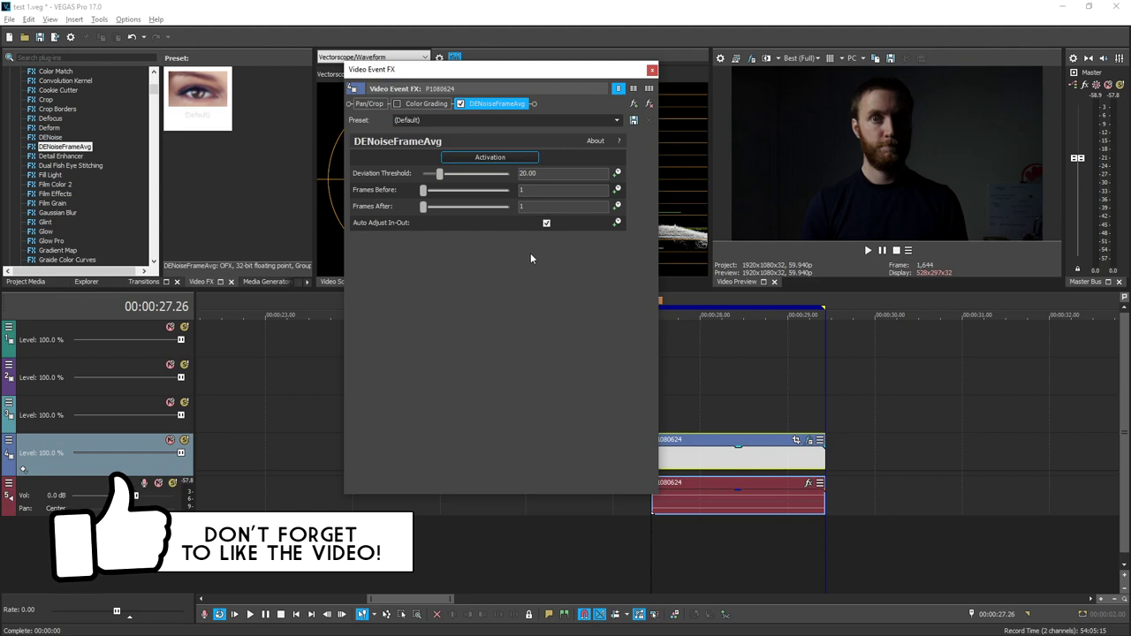
pyautogui.moveTo(64, 145); pyautogui.dragTo(701, 461)
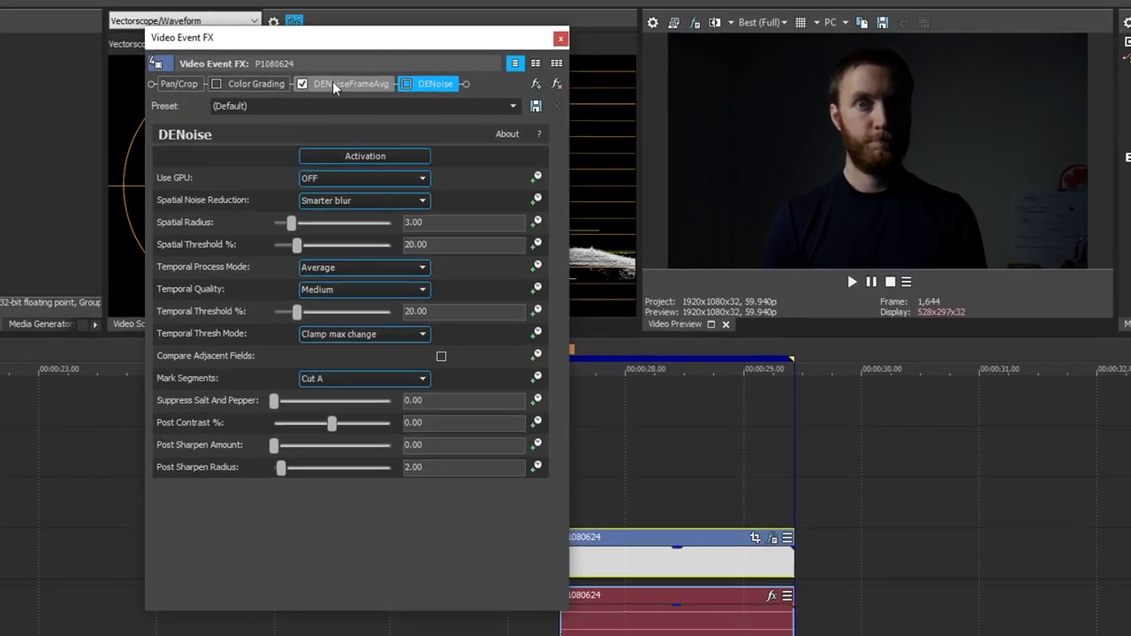
# - In the DENoiseFrameAvg settings, try a Frames Before value of 100 and return it to 1
pyautogui.click(334, 88)
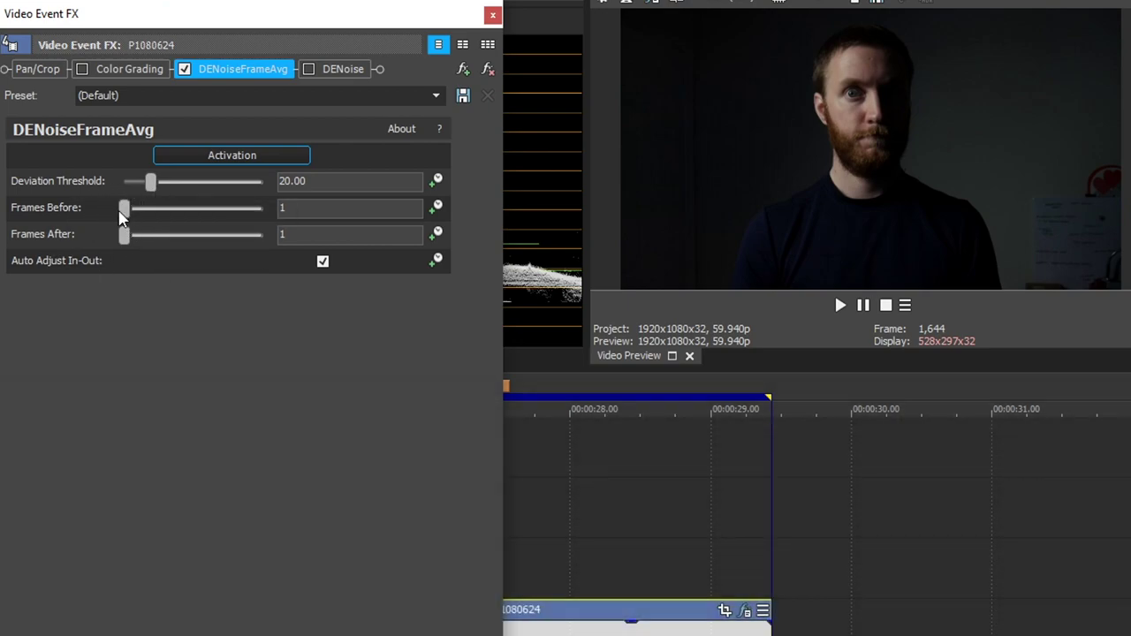
pyautogui.moveTo(127, 209); pyautogui.dragTo(442, 234)
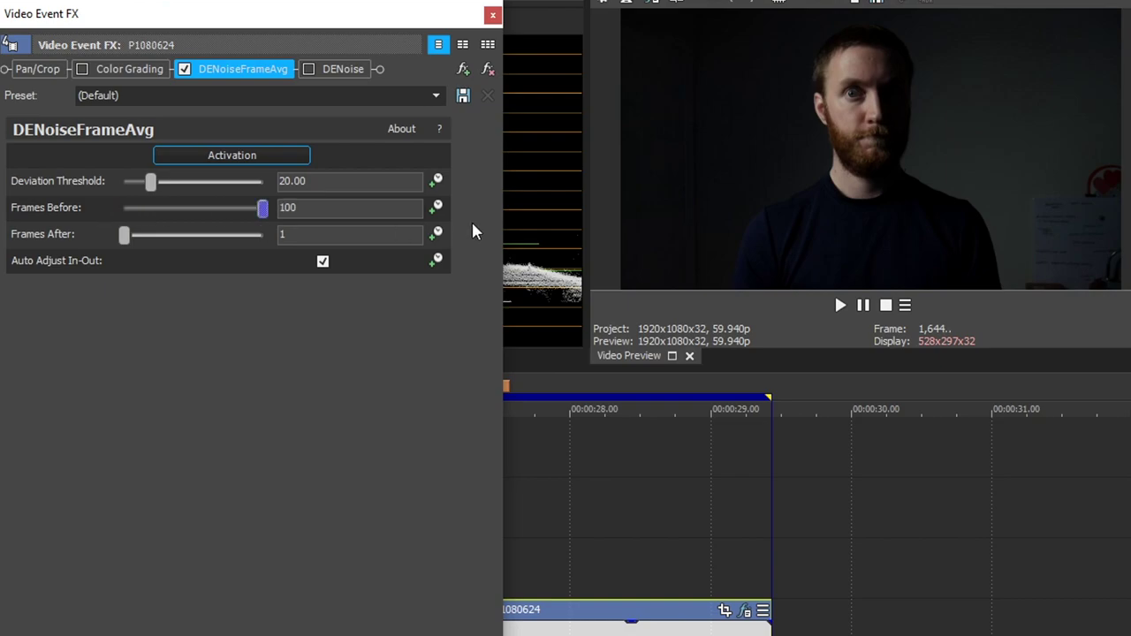
pyautogui.moveTo(263, 207); pyautogui.dragTo(130, 217)
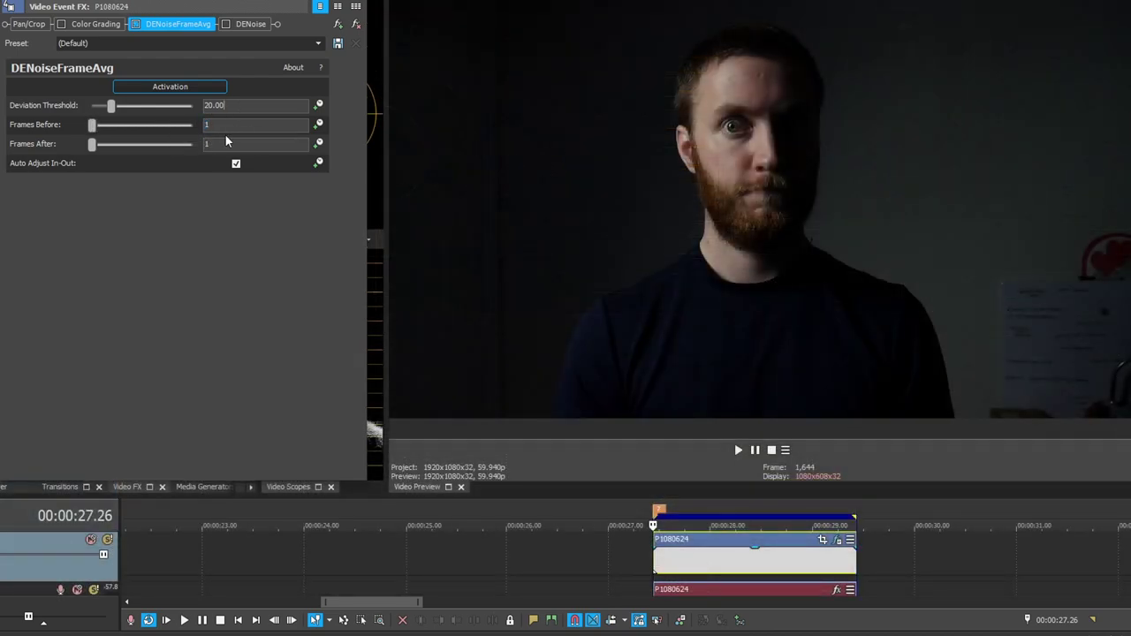
# - Enable DENoiseFrameAvg and try a Deviation Threshold of 65.99 during playback, and also 27.21 with 61 frames before and 85 after
pyautogui.click(136, 25)
pyautogui.moveTo(111, 105); pyautogui.dragTo(159, 105)
pyautogui.press('space')
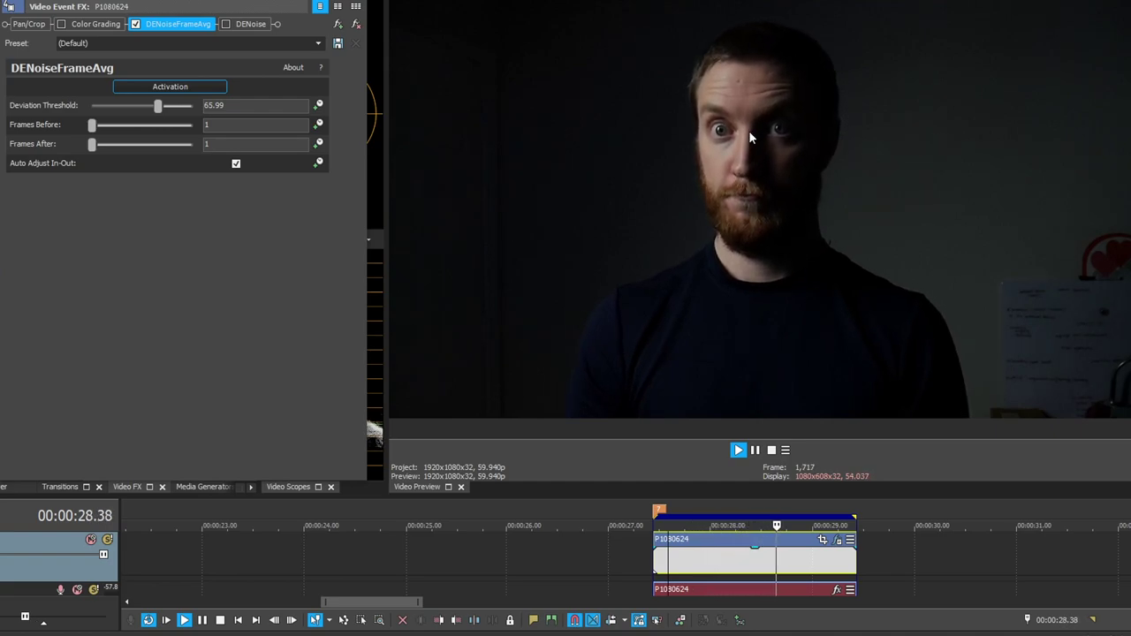
pyautogui.press('space')
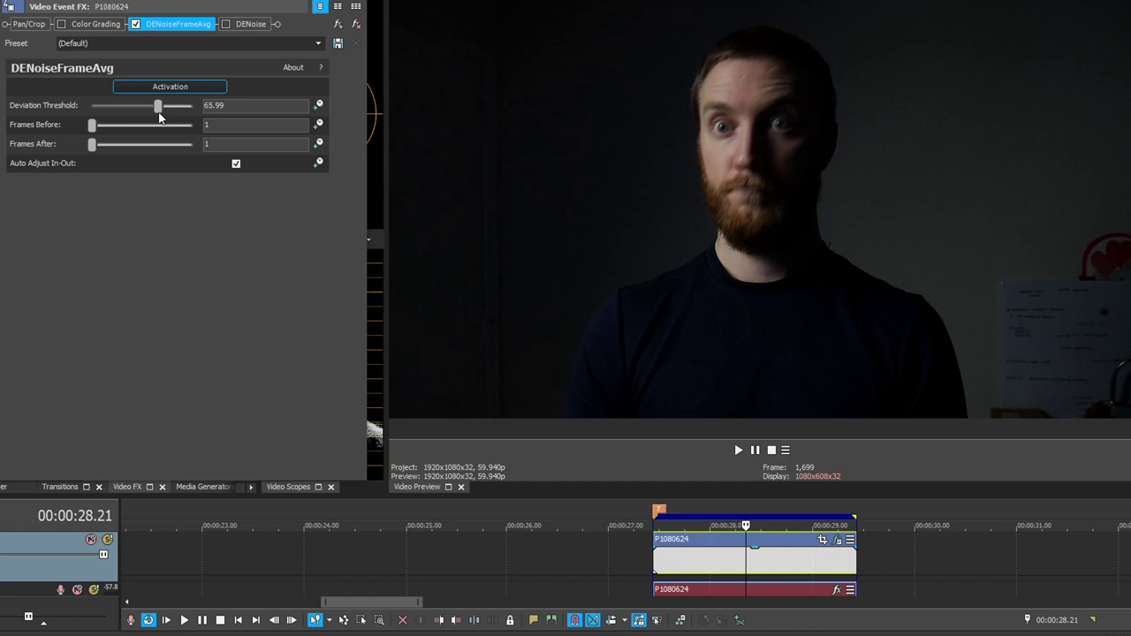
pyautogui.moveTo(158, 106); pyautogui.dragTo(177, 144)
pyautogui.click(742, 563)
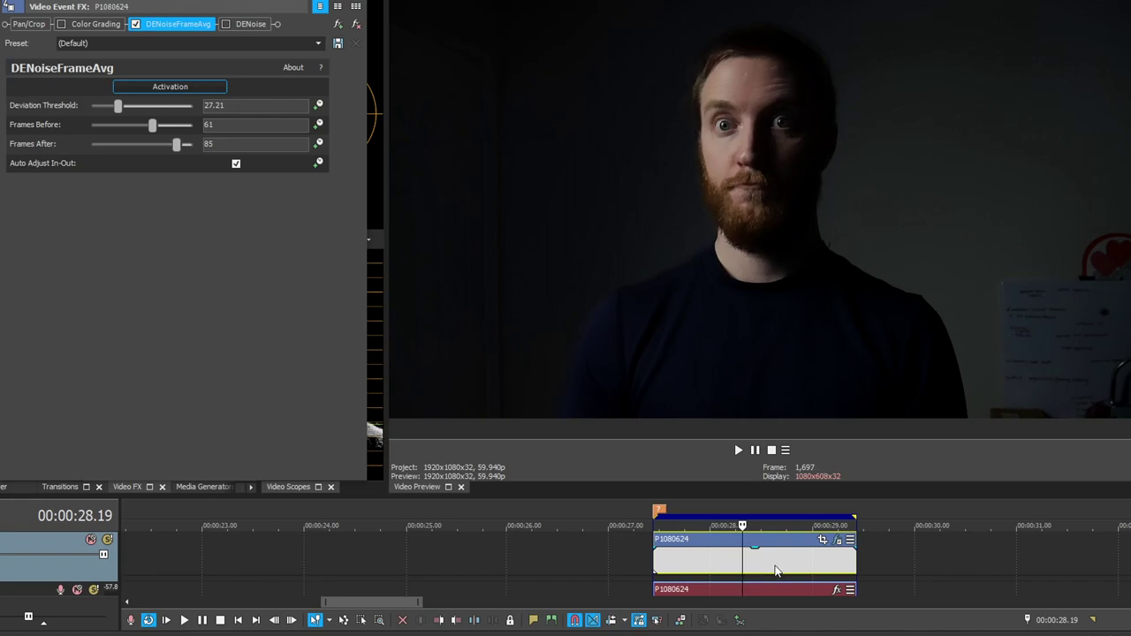
# - Restore the default preset of DENoiseFrameAvg and set Frames After to 2
pyautogui.click(92, 42)
pyautogui.press('Return')
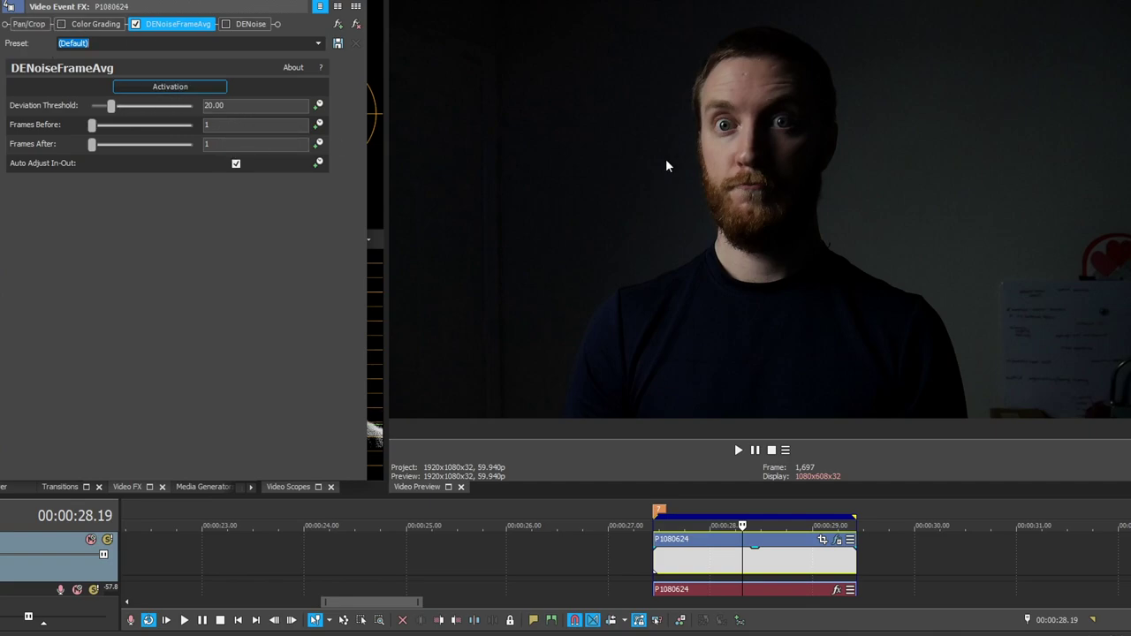
pyautogui.click(214, 143)
# - Inspect the customization settings of the MAGIX Intermediate 422 1920x1080-23.976p render template
pyautogui.hotkey('alt', 'f')
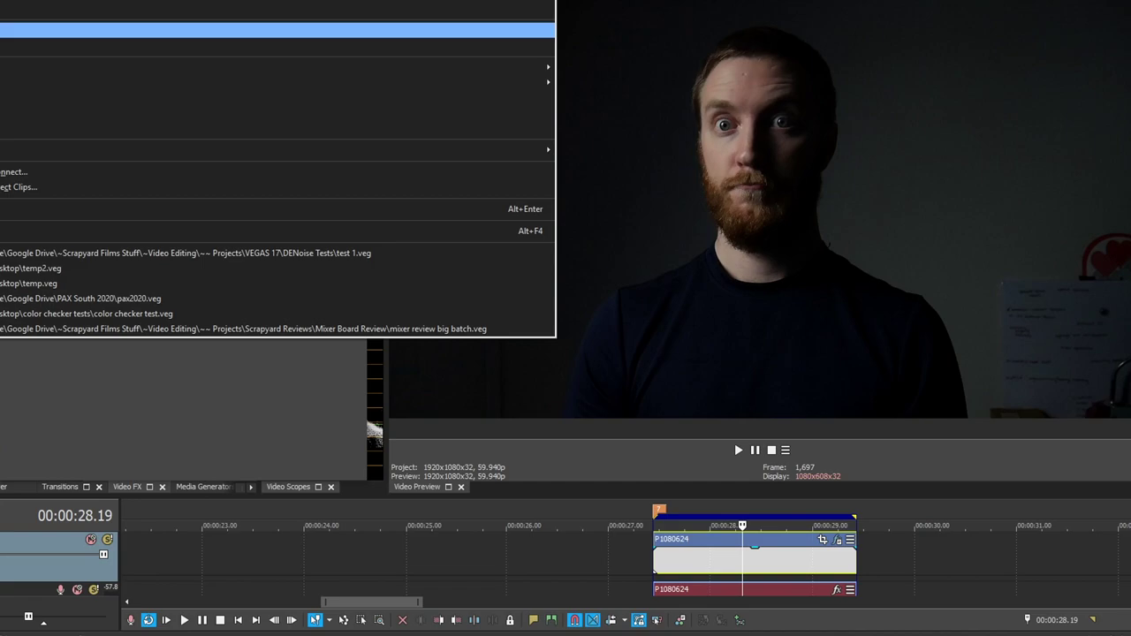
pyautogui.press('Return')
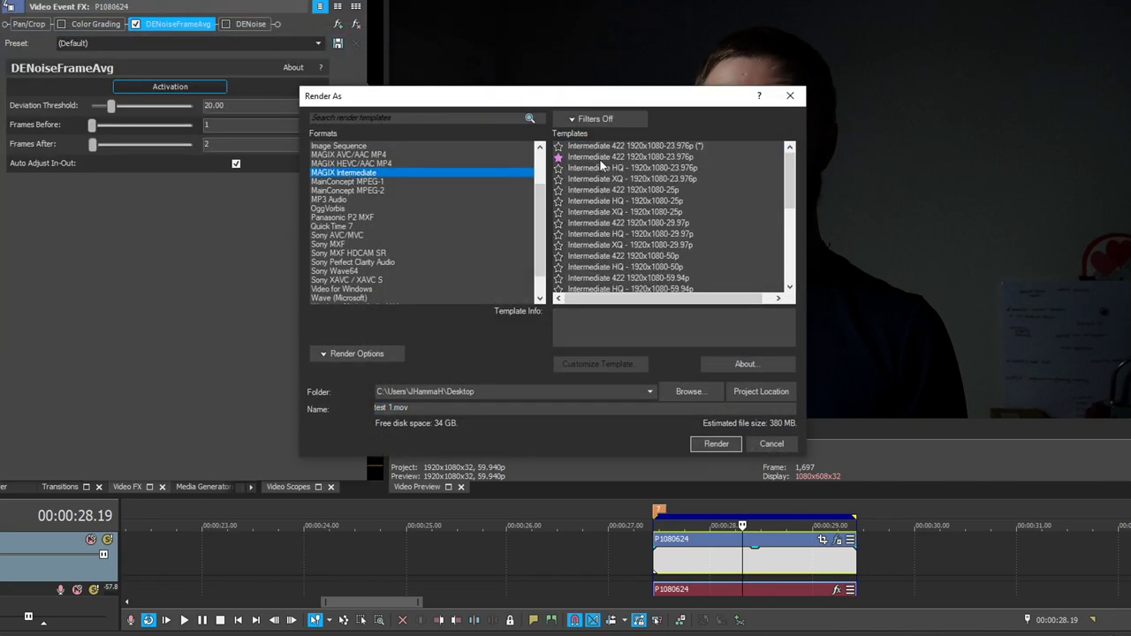
pyautogui.click(601, 160)
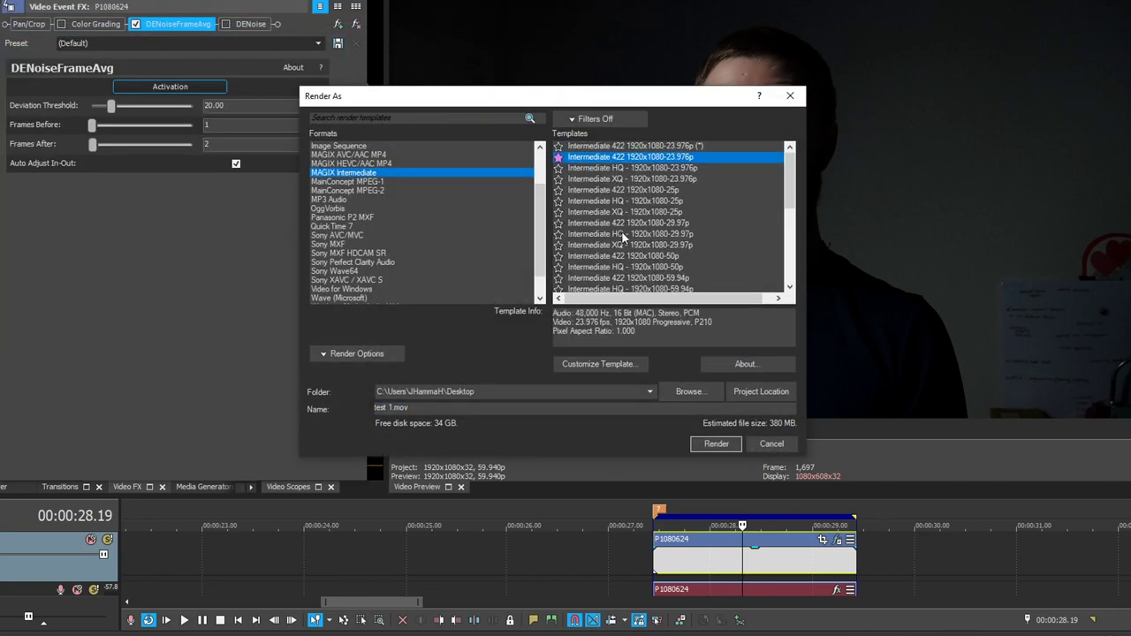
pyautogui.click(613, 363)
pyautogui.click(548, 245)
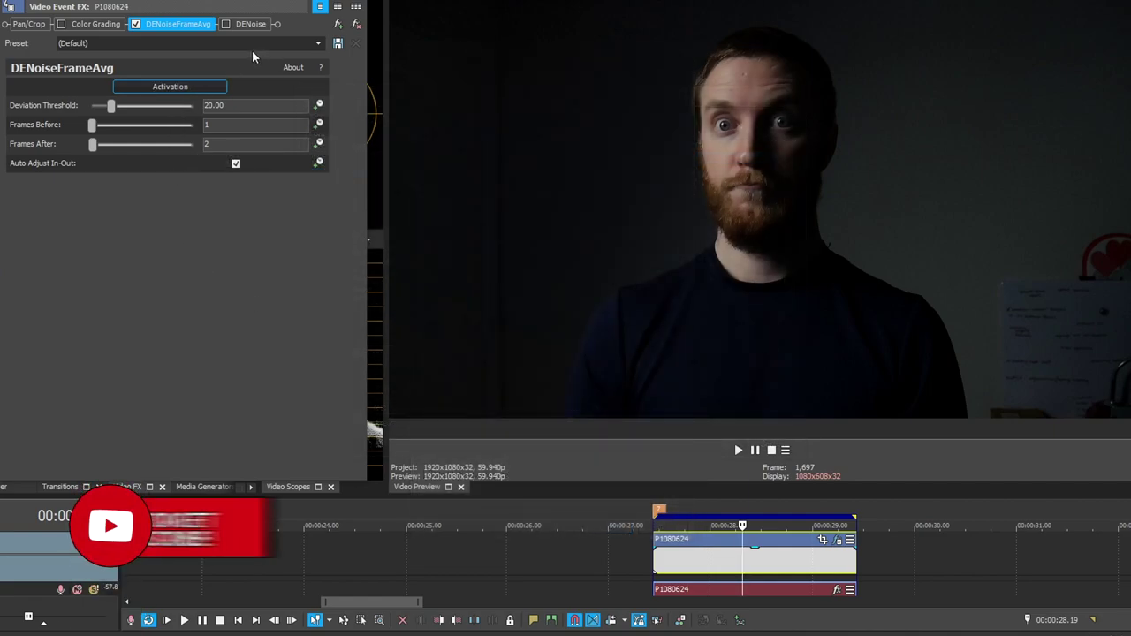
# - Disable DENoiseFrameAvg on the clip, enable DENoise instead and show its settings
pyautogui.click(135, 25)
pyautogui.click(227, 25)
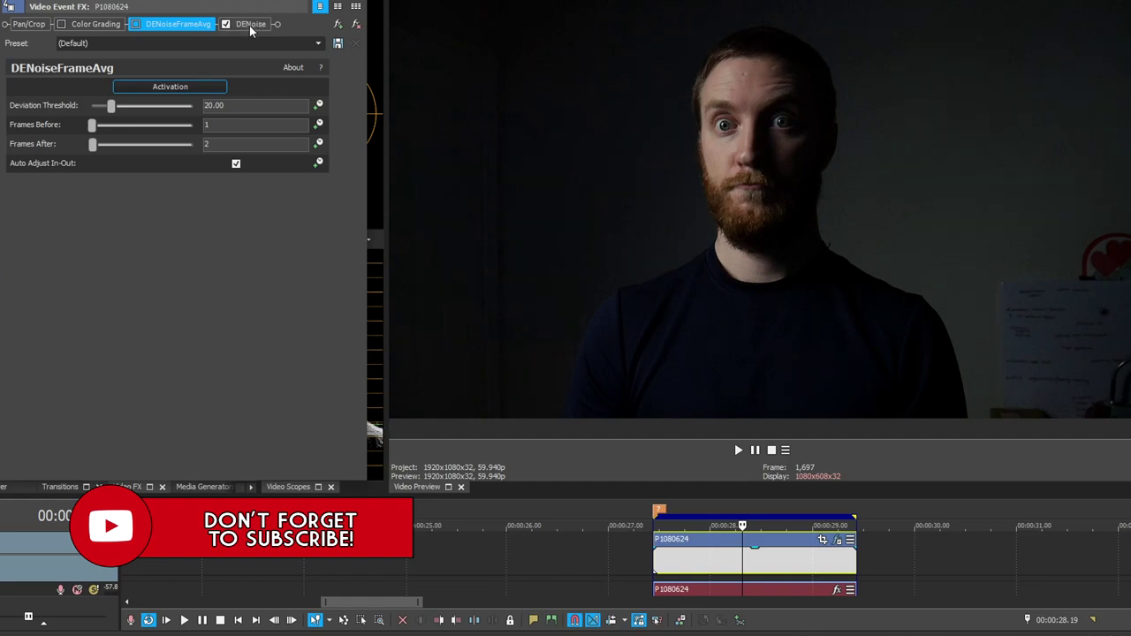
pyautogui.click(250, 27)
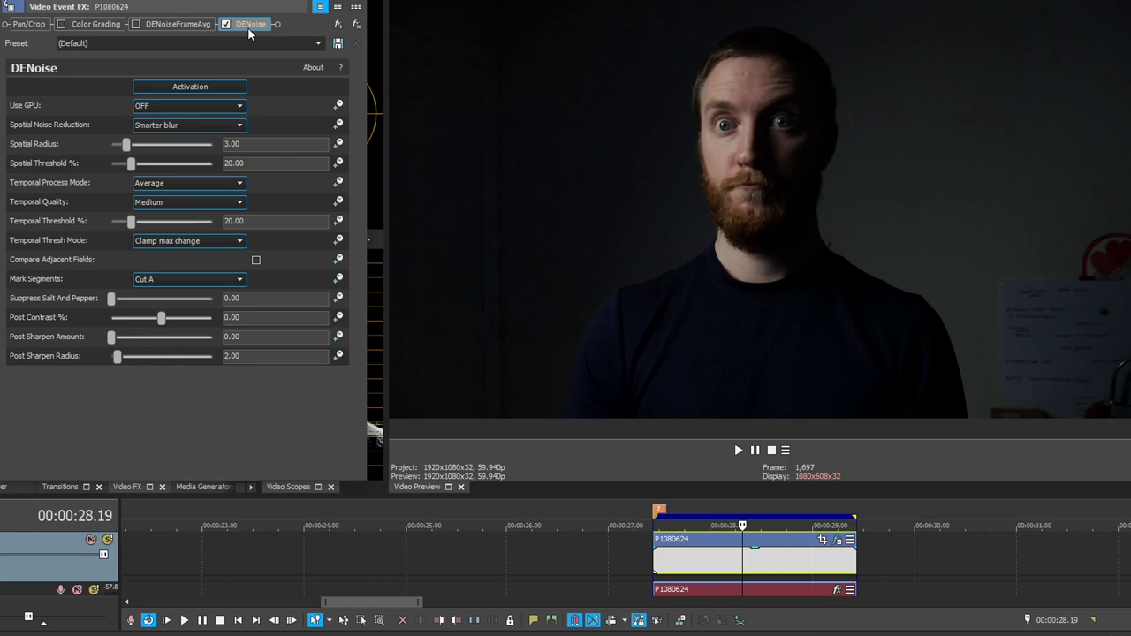
# - Set the Use GPU option of DENoise to ON
pyautogui.click(224, 105)
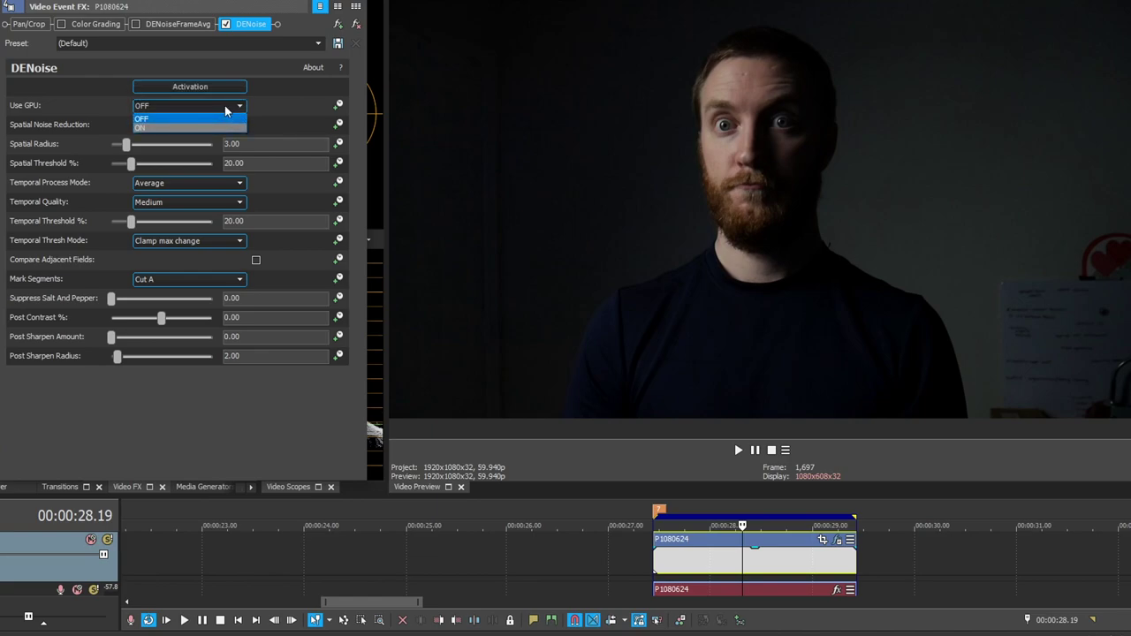
pyautogui.click(164, 129)
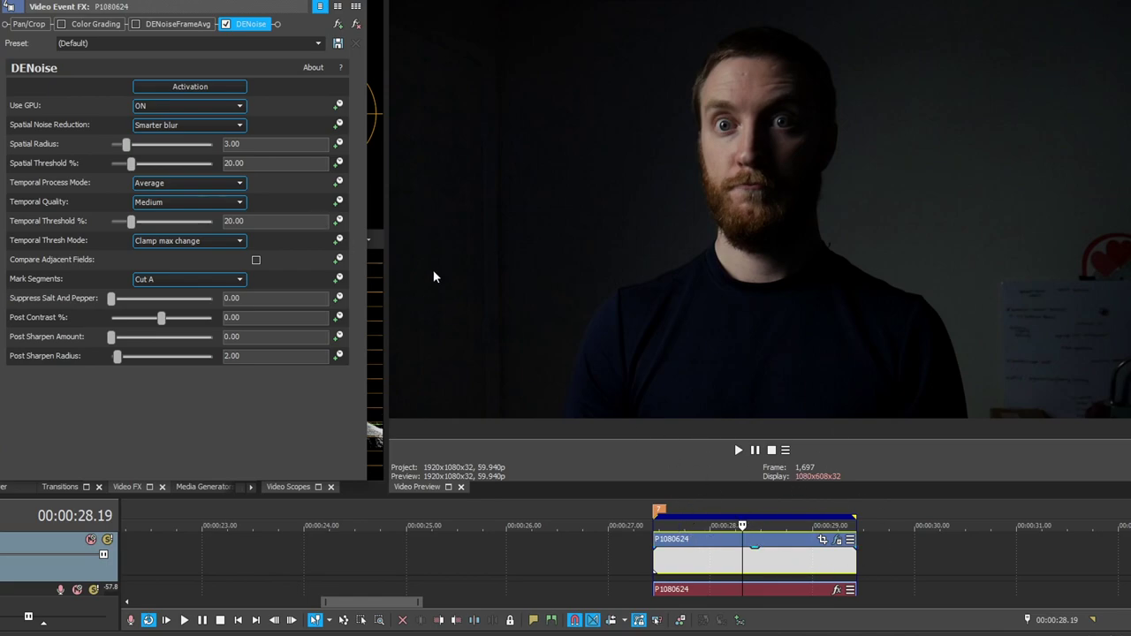
pyautogui.click(239, 107)
pyautogui.click(206, 120)
pyautogui.click(203, 106)
pyautogui.click(176, 130)
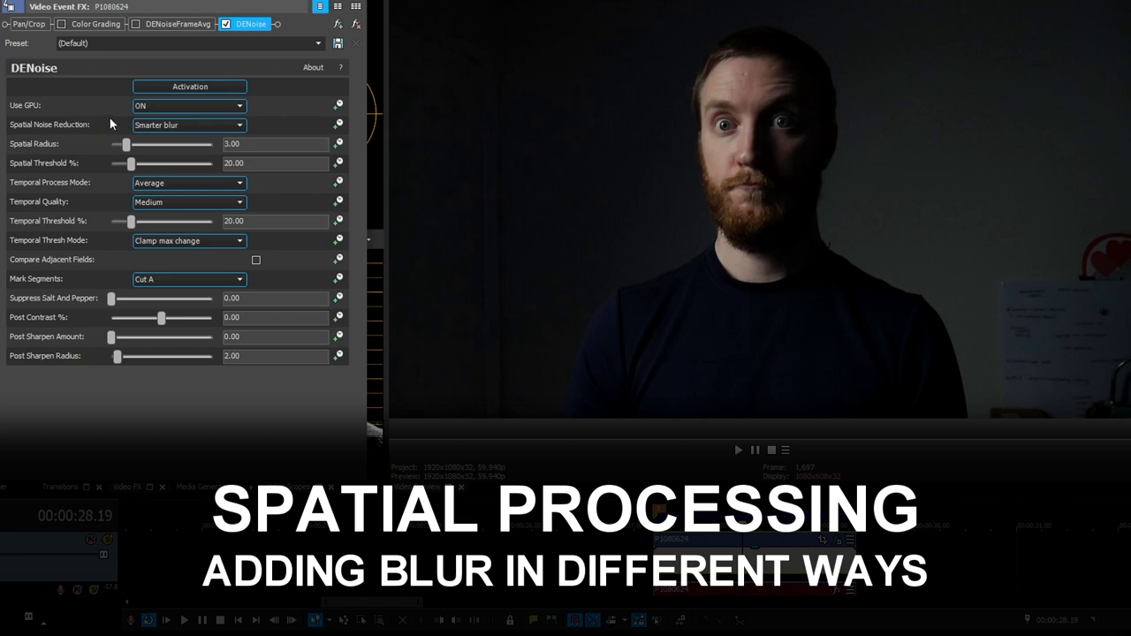
# - Set Spatial Noise Reduction to None and pick Average as the Temporal Process Mode
pyautogui.click(188, 125)
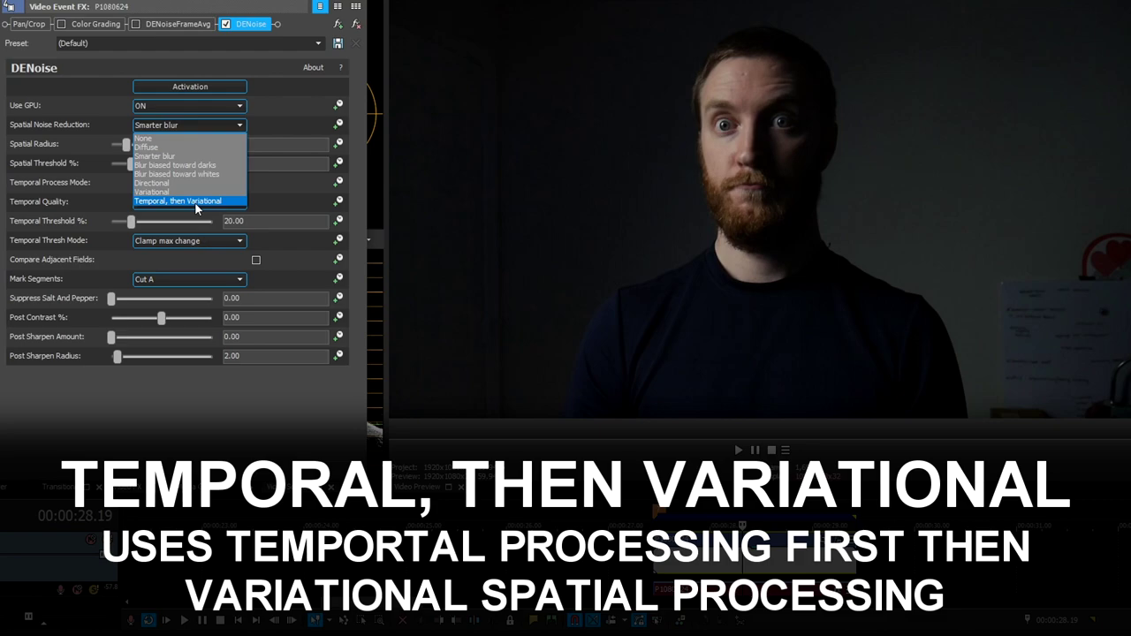
pyautogui.click(231, 138)
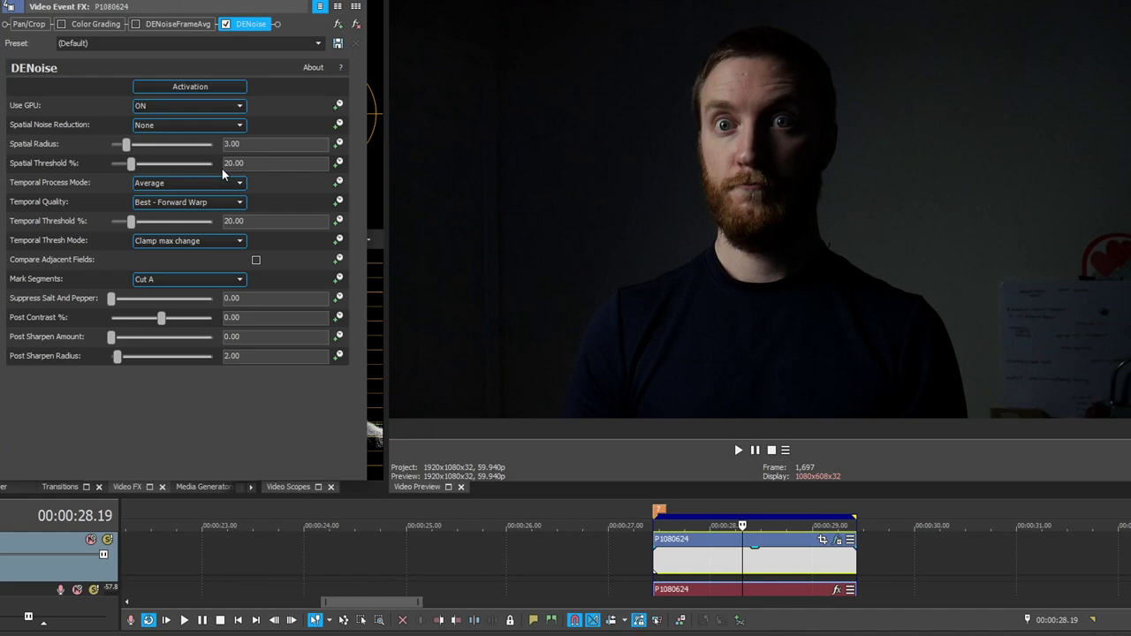
pyautogui.scroll(1, 203, 169)
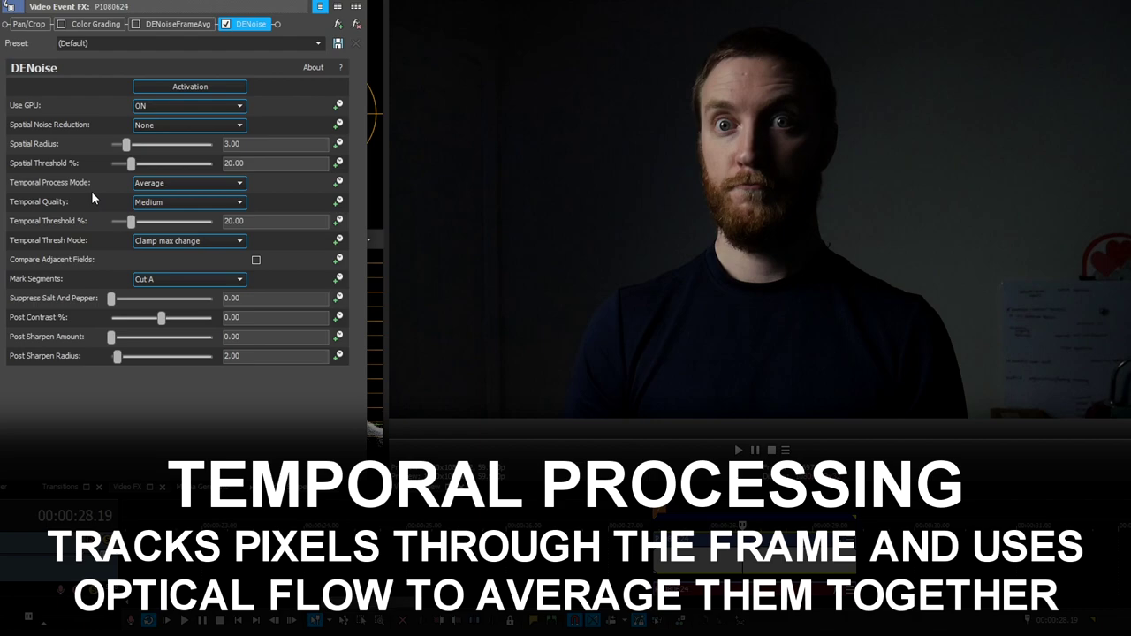
pyautogui.click(196, 184)
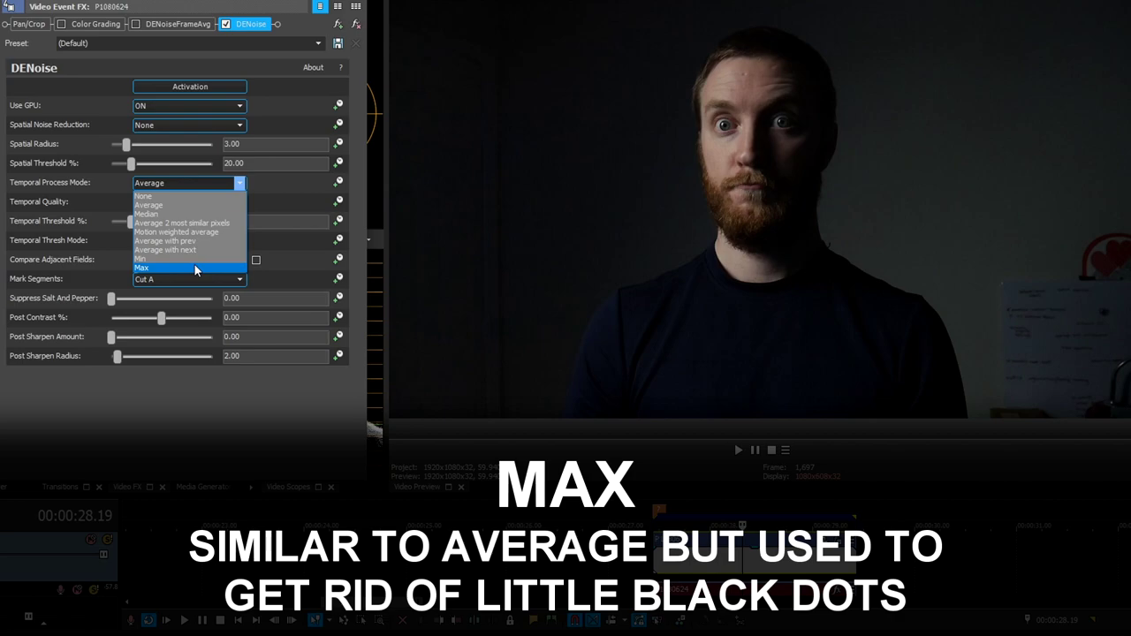
pyautogui.click(155, 204)
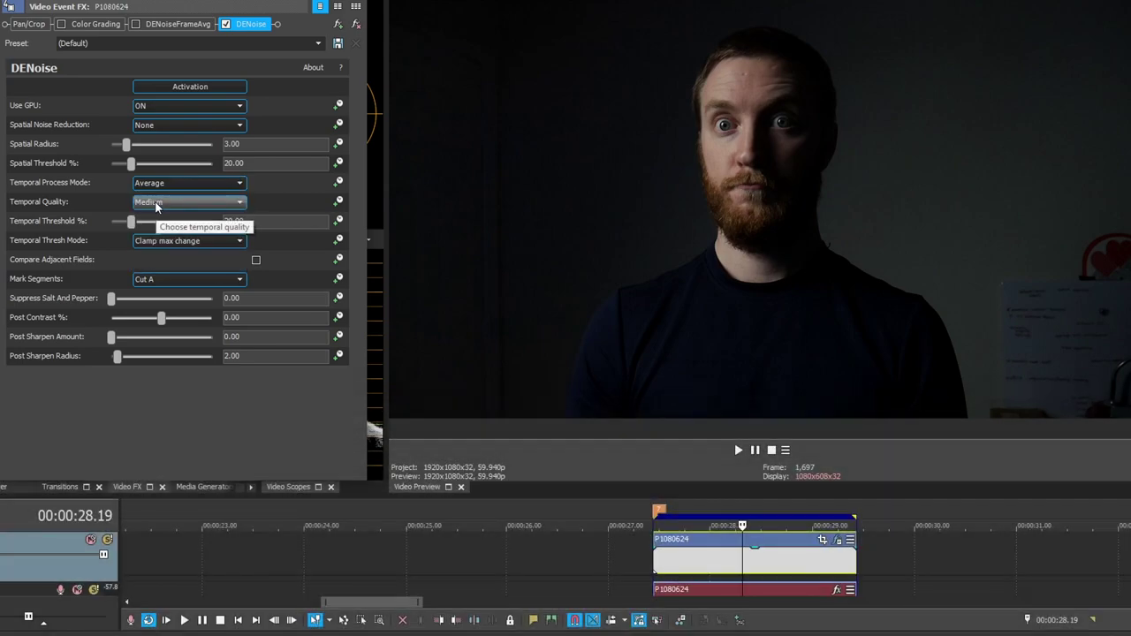
# - Set Temporal Quality to Best - Forward Warp and choose Clamp max change as the Temporal Thresh Mode
pyautogui.click(151, 204)
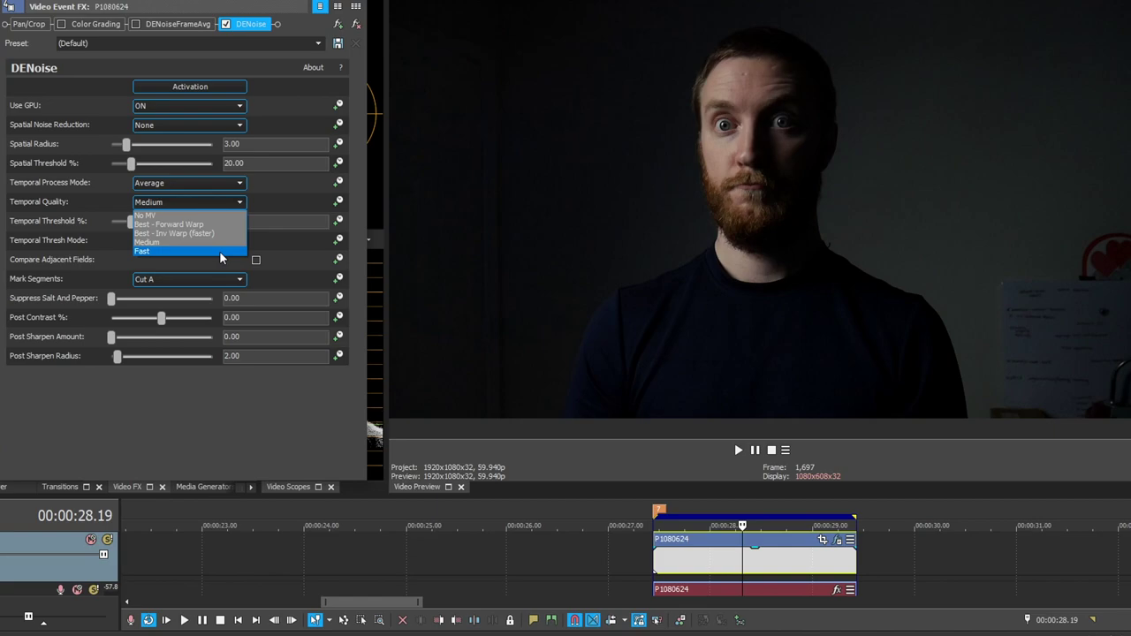
pyautogui.click(184, 223)
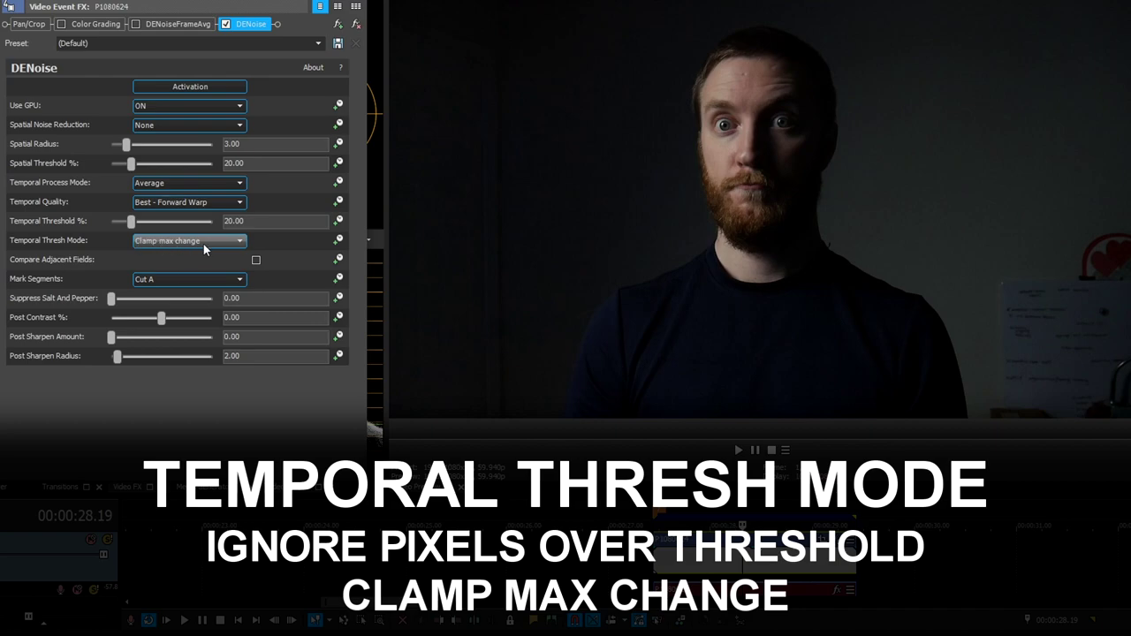
pyautogui.click(234, 242)
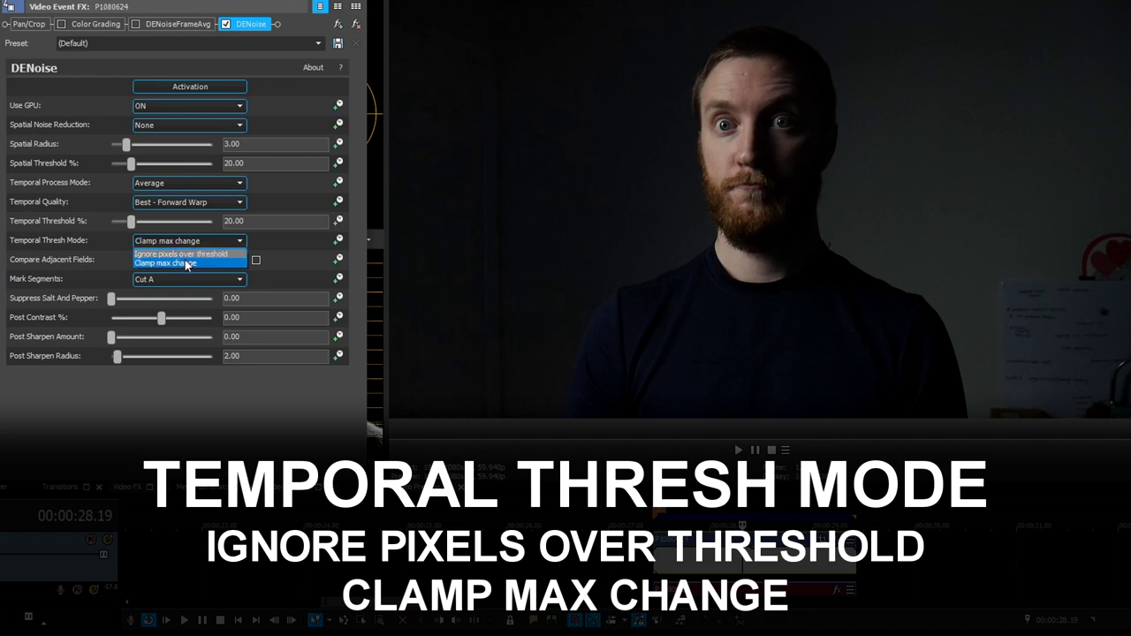
pyautogui.click(182, 263)
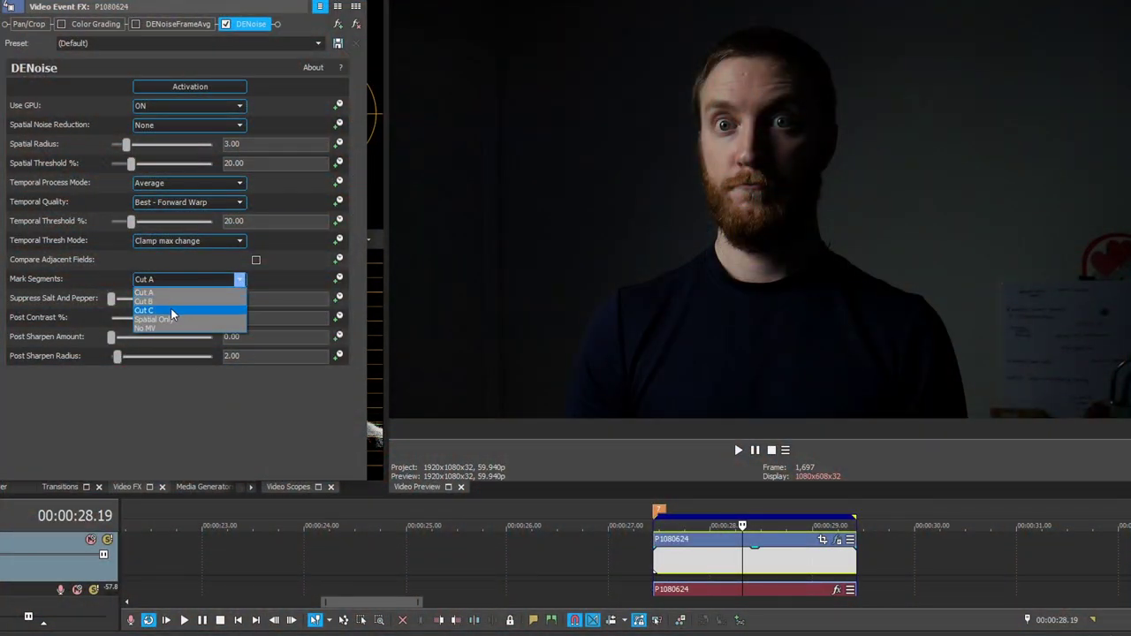
# - Review the Mark Segments options of DENoise and choose Cut A
pyautogui.click(58, 283)
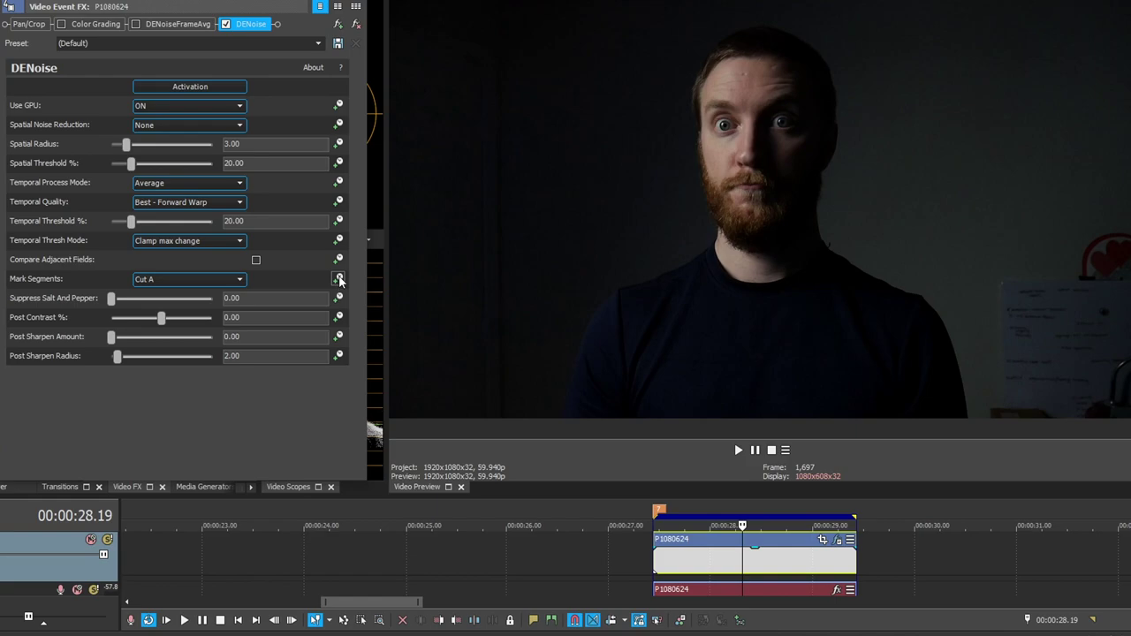
pyautogui.click(192, 278)
pyautogui.click(160, 292)
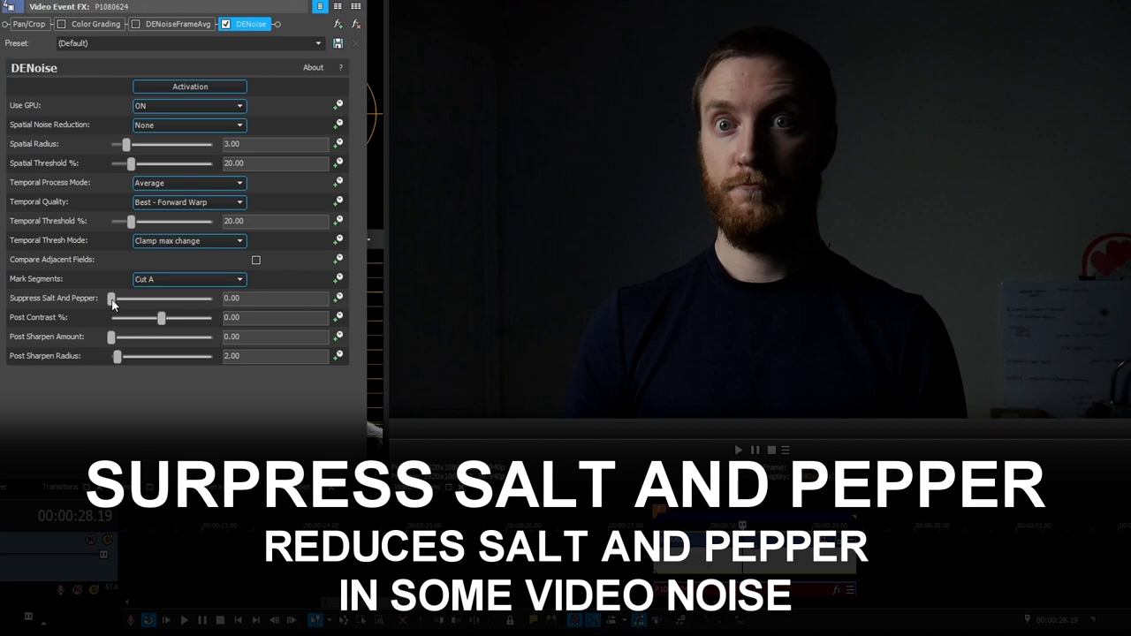
# - Try the Suppress Salt And Pepper and Post Contrast sliders, and raise Post Sharpen Amount to 289.12 with a radius of 27.43
pyautogui.moveTo(112, 305); pyautogui.dragTo(76, 289)
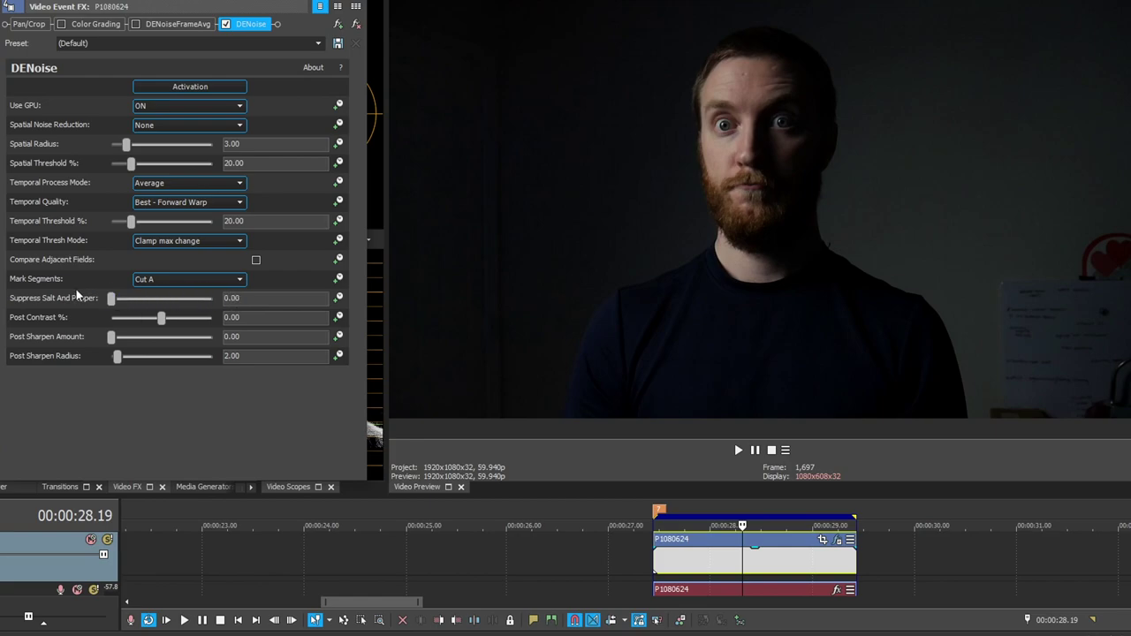
pyautogui.moveTo(162, 326)
pyautogui.mouseDown()
pyautogui.moveTo(148, 320)
pyautogui.moveTo(195, 318)
pyautogui.moveTo(163, 320)
pyautogui.mouseUp()
pyautogui.doubleClick(162, 320)
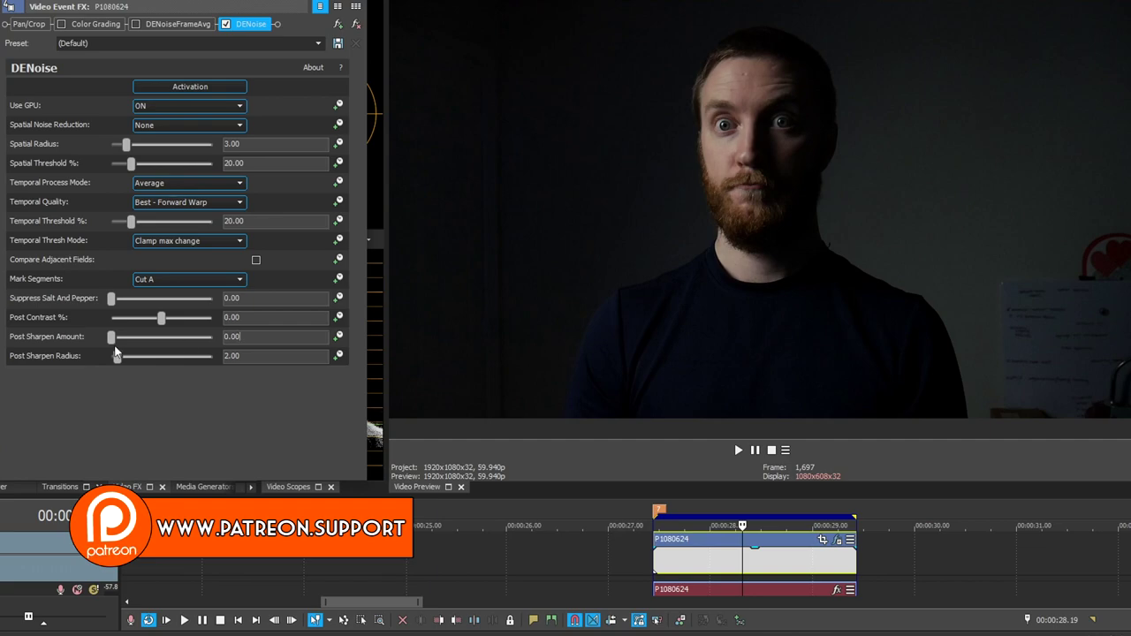
pyautogui.moveTo(112, 336); pyautogui.dragTo(200, 361)
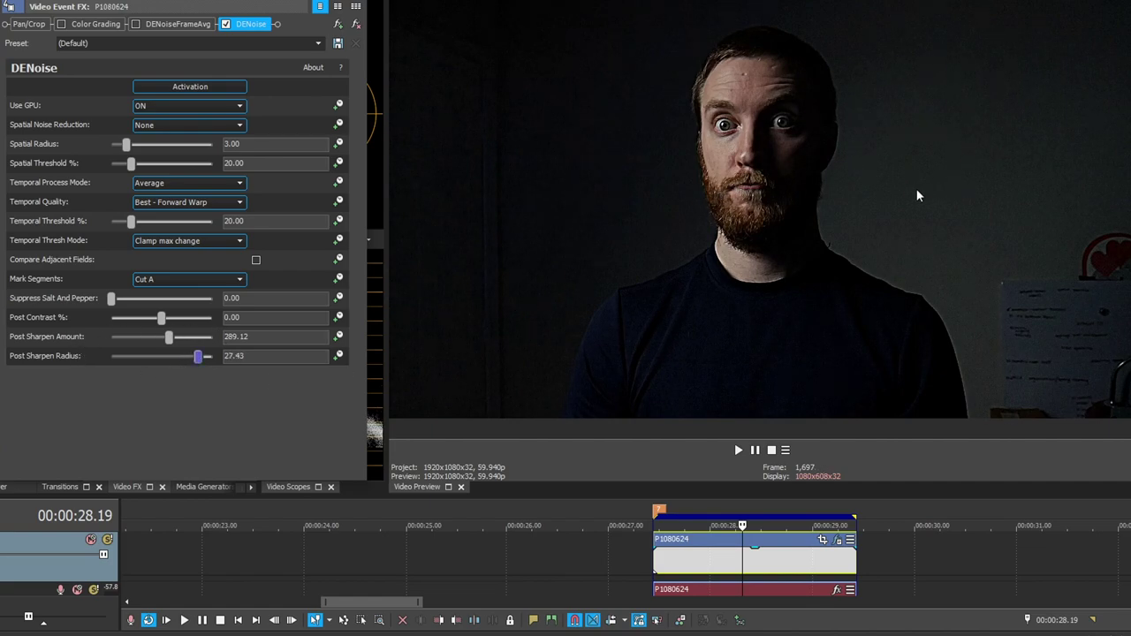
# - Set both Post Sharpen Amount and Post Sharpen Radius to 0
pyautogui.click(265, 337)
pyautogui.write('0')
pyautogui.press('Tab')
pyautogui.write('0')
pyautogui.press('Tab')
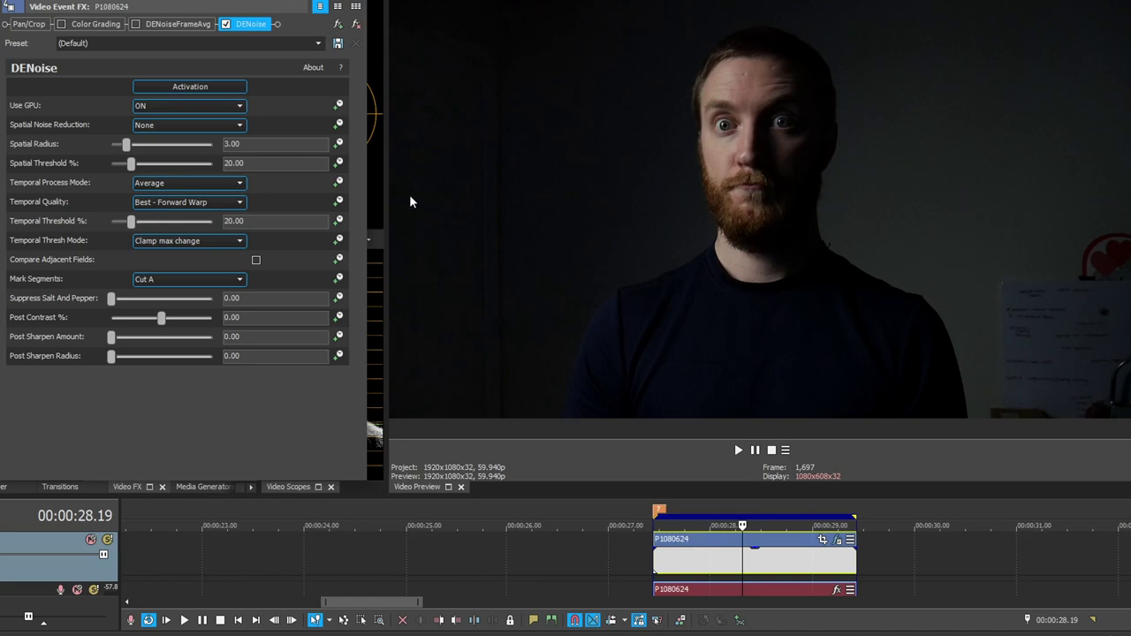
# - Set Spatial Noise Reduction to Blur biased toward darks, with a Spatial Radius of 1.5 and a Spatial Threshold of 17.5%
pyautogui.click(225, 123)
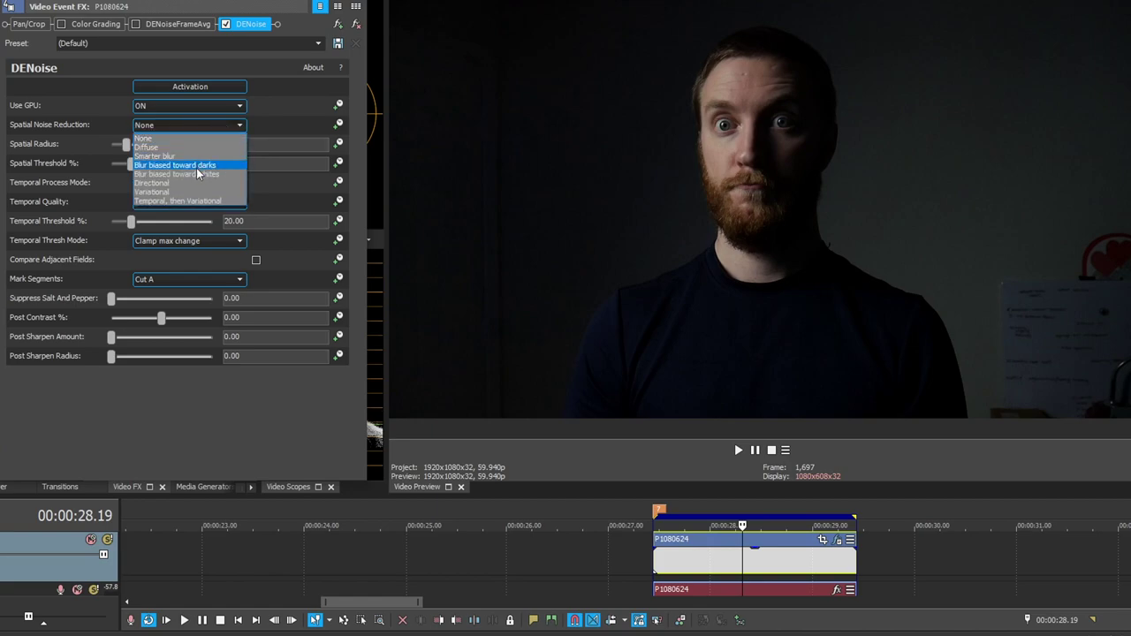
pyautogui.click(223, 166)
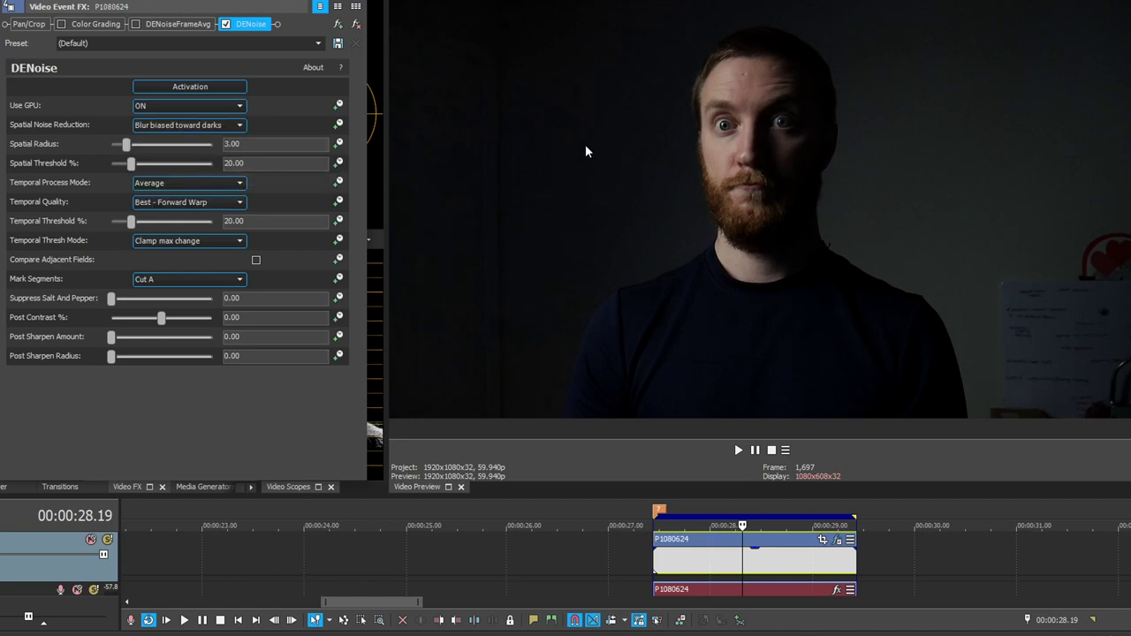
pyautogui.click(269, 146)
pyautogui.write('1.5')
pyautogui.press('Tab')
pyautogui.doubleClick(250, 159)
pyautogui.write('17.5')
pyautogui.press('Tab')
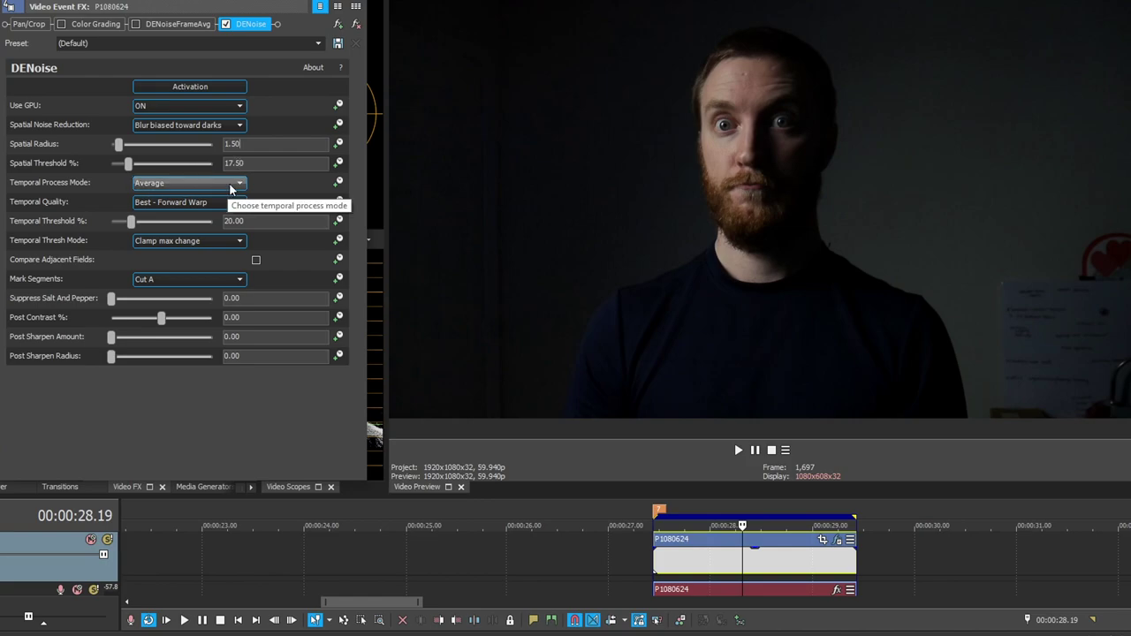
# - Use the Average Temporal Process Mode with Best - Forward Warp quality and set the Temporal Threshold to 100%
pyautogui.click(230, 182)
pyautogui.click(219, 191)
pyautogui.click(202, 203)
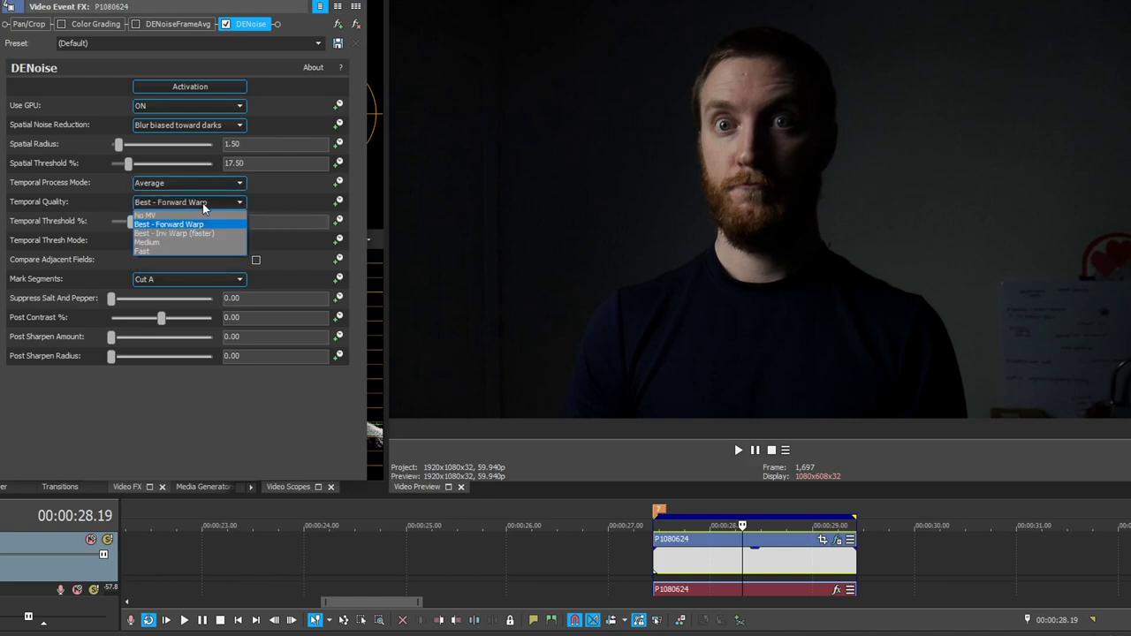
pyautogui.click(196, 224)
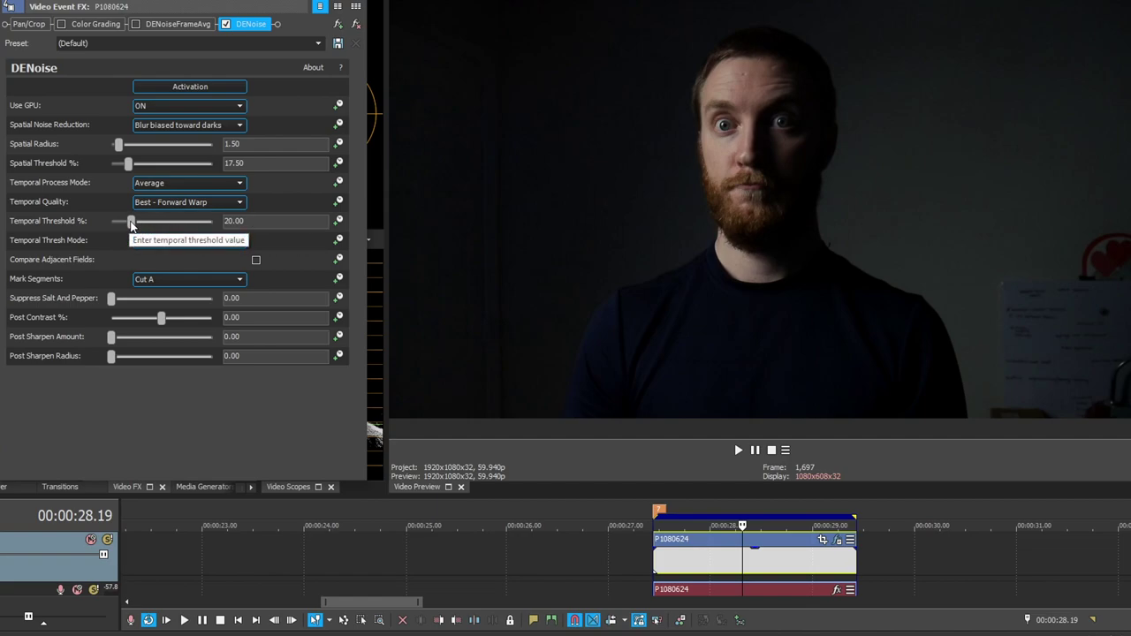
pyautogui.moveTo(131, 225); pyautogui.dragTo(247, 227)
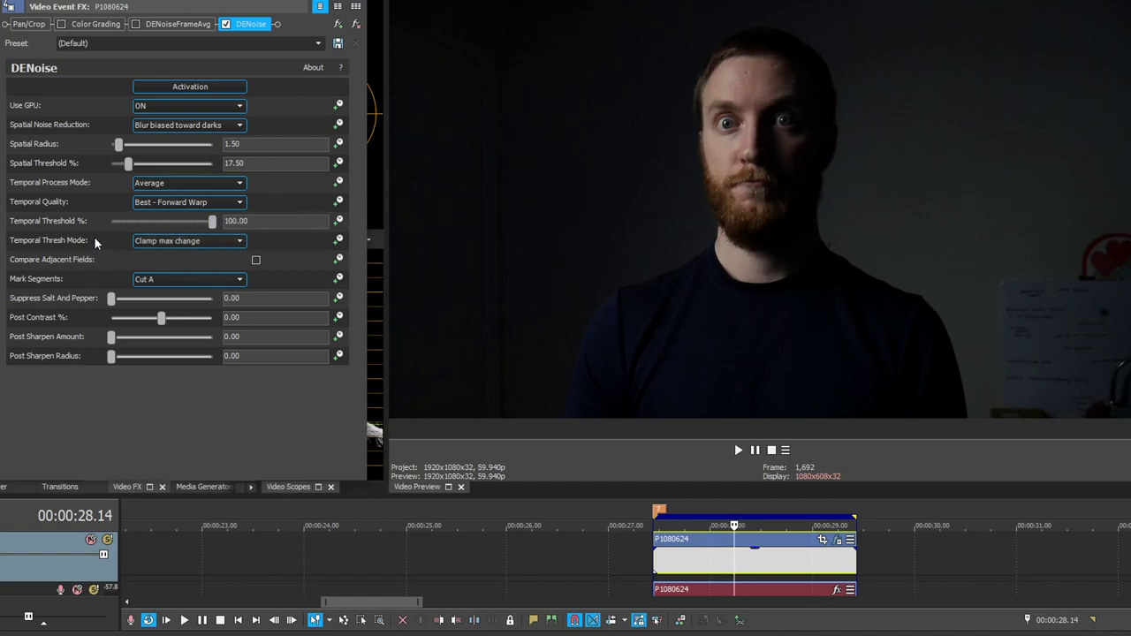